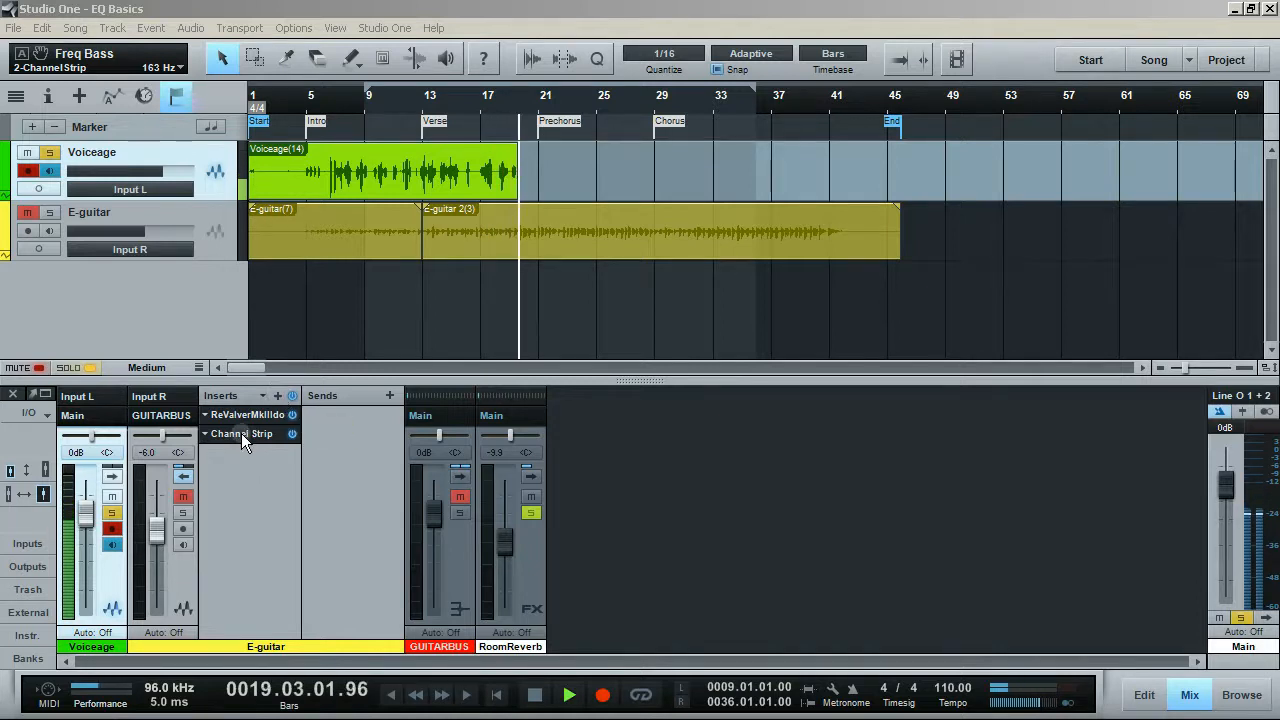
Step: In the E-guitar's Channel Strip EQ, set Low to -11.08 dB at 297 Hz, Mid to 5.54 dB at 1.33 kHz, High to 3.69 dB at 5.71 kHz
{"action": "double_click", "coordinate": [241, 433]}
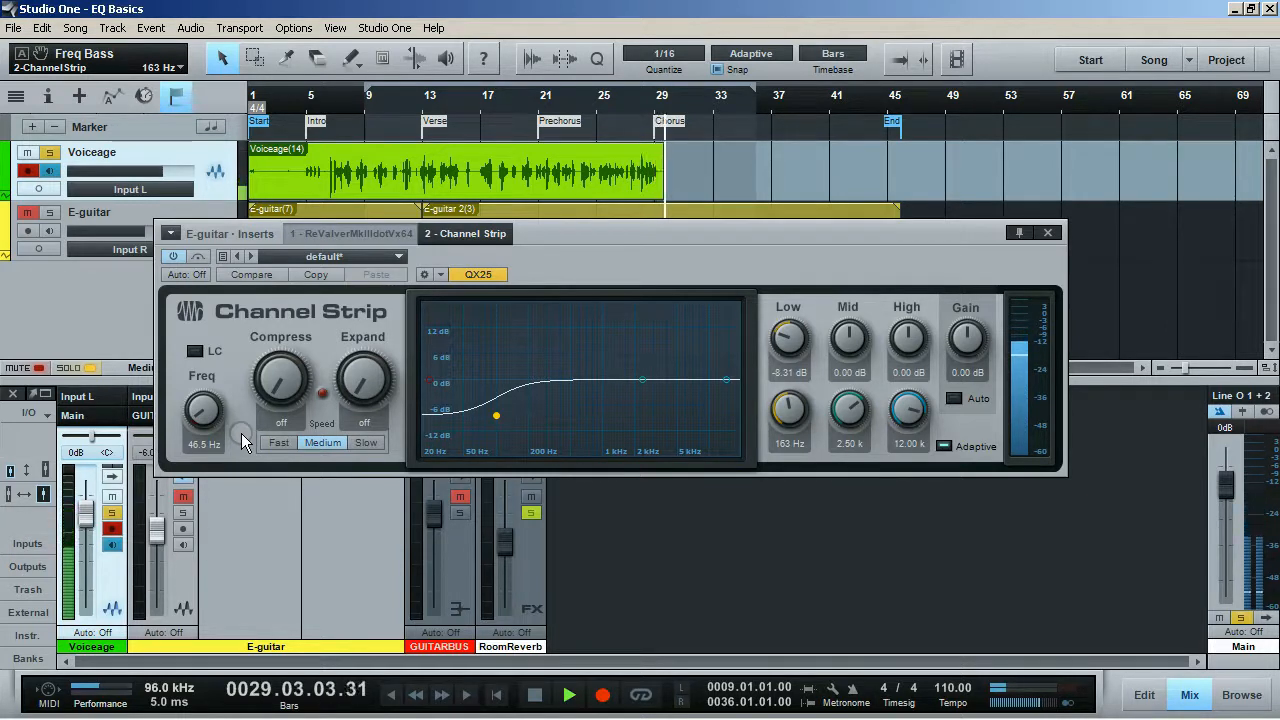
{"action": "left_click_drag", "start_coordinate": [497, 411], "coordinate": [529, 425]}
{"action": "left_click_drag", "start_coordinate": [641, 380], "coordinate": [609, 357]}
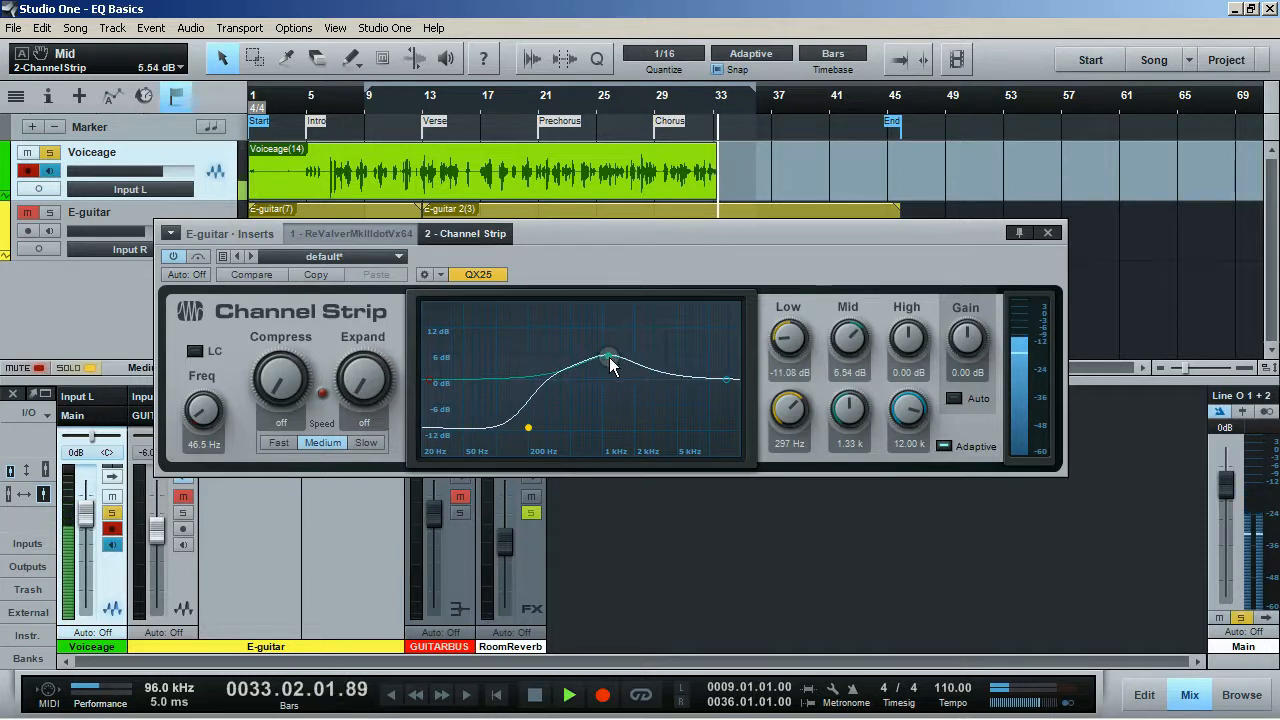
{"action": "left_click_drag", "start_coordinate": [718, 378], "coordinate": [685, 363]}
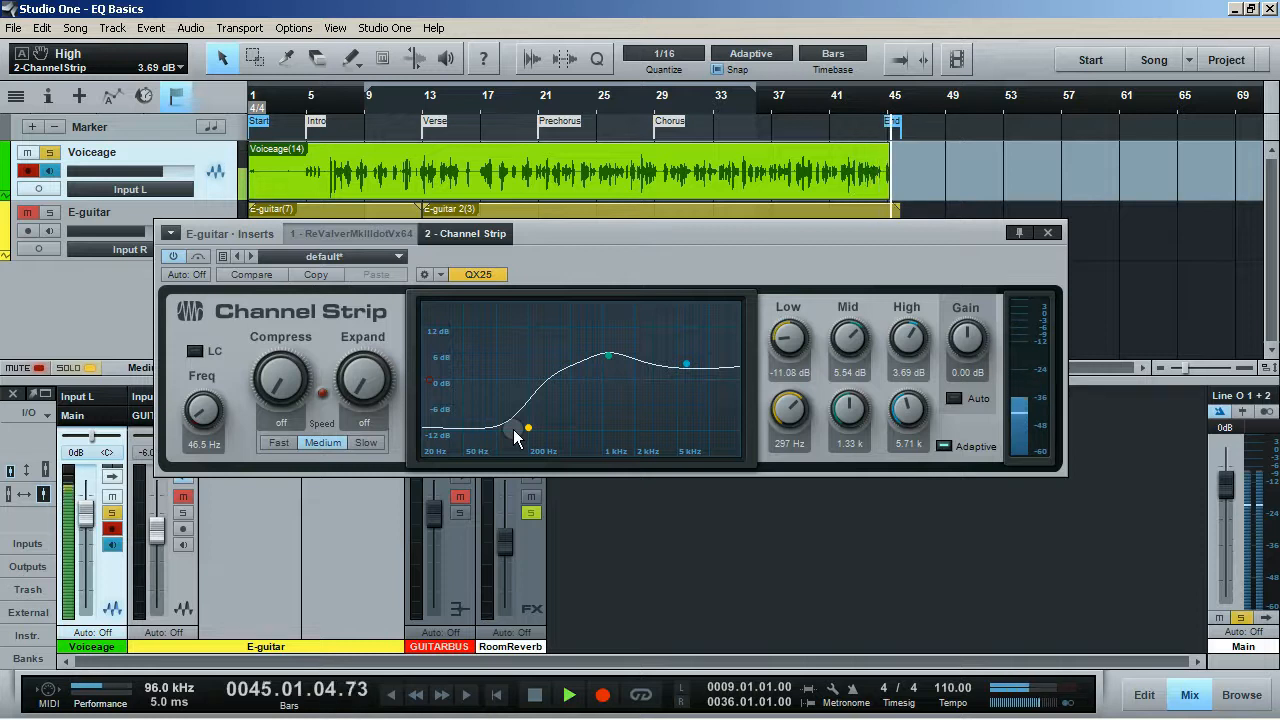
Step: Close the Channel Strip editor and remove that effect from the E-guitar channel's inserts
{"action": "left_click", "coordinate": [1047, 232]}
{"action": "right_click", "coordinate": [209, 431]}
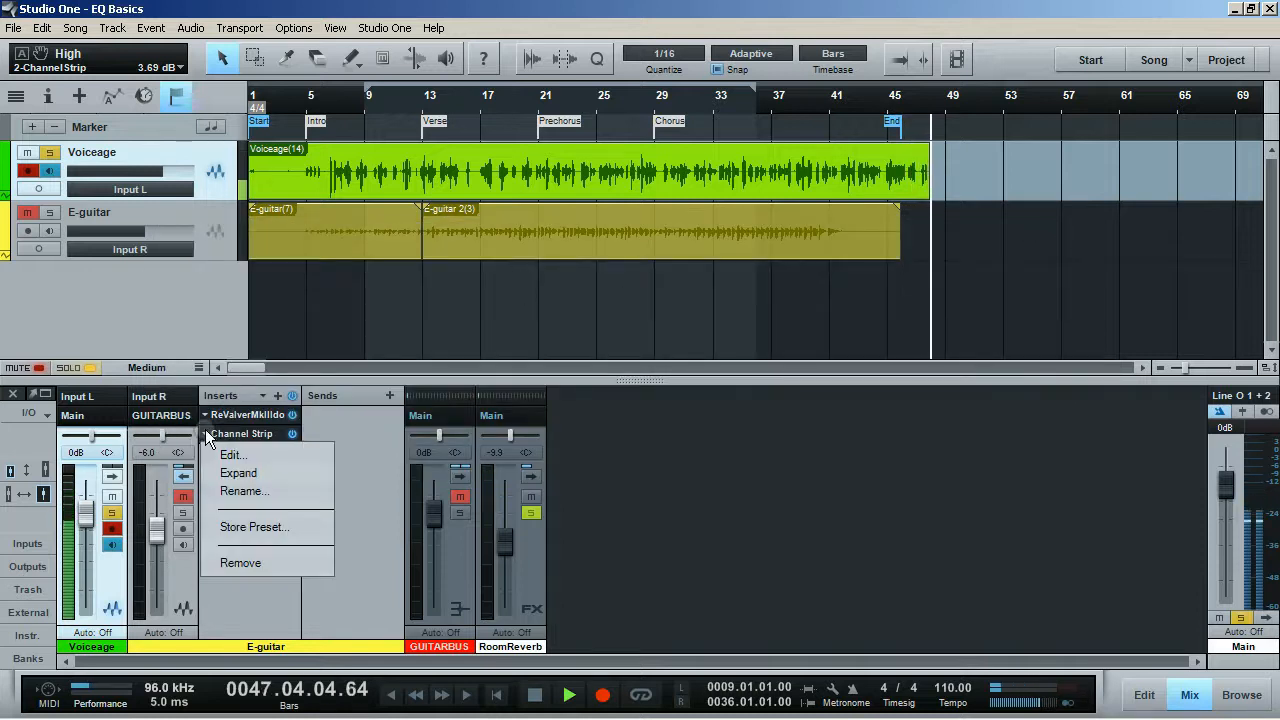
{"action": "left_click", "coordinate": [253, 563]}
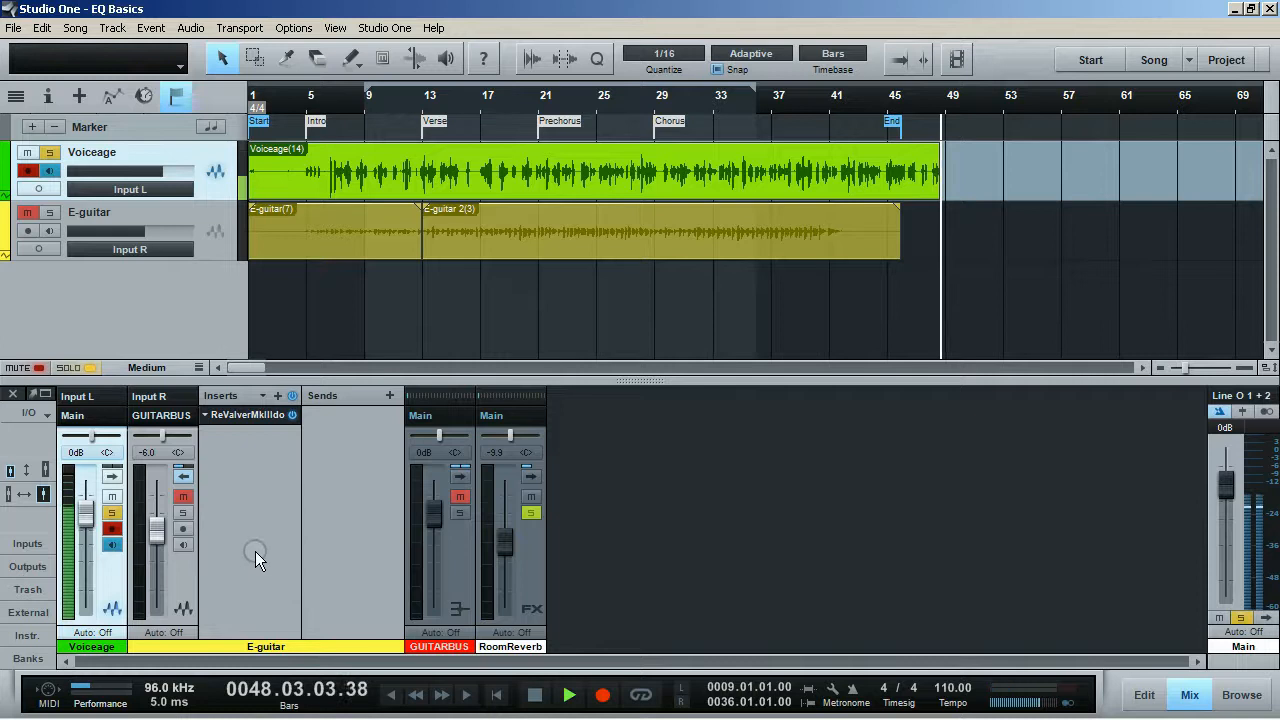
Step: Insert the Pro EQ effect on the E-guitar channel and move its editor window higher on the screen
{"action": "left_click", "coordinate": [278, 395]}
{"action": "scroll", "coordinate": [357, 369], "scroll_direction": "down", "scroll_amount": 3}
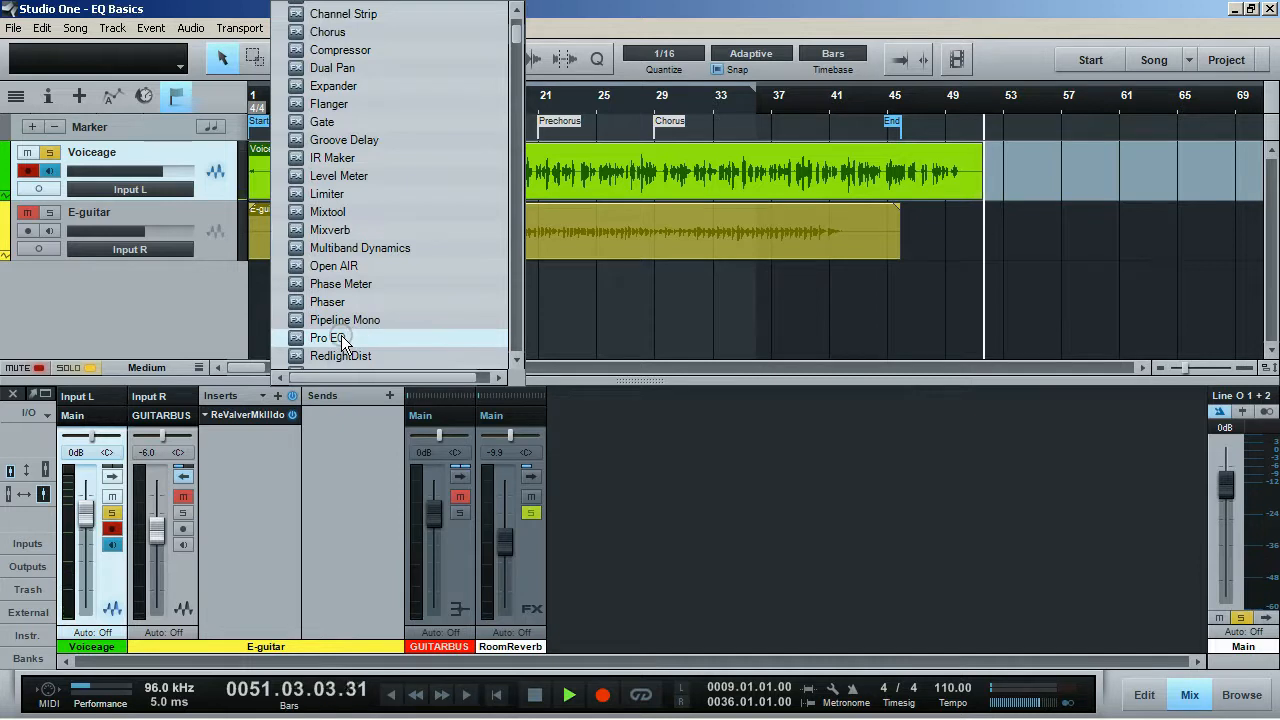
{"action": "left_click", "coordinate": [341, 337]}
{"action": "left_click_drag", "start_coordinate": [607, 230], "coordinate": [747, 54]}
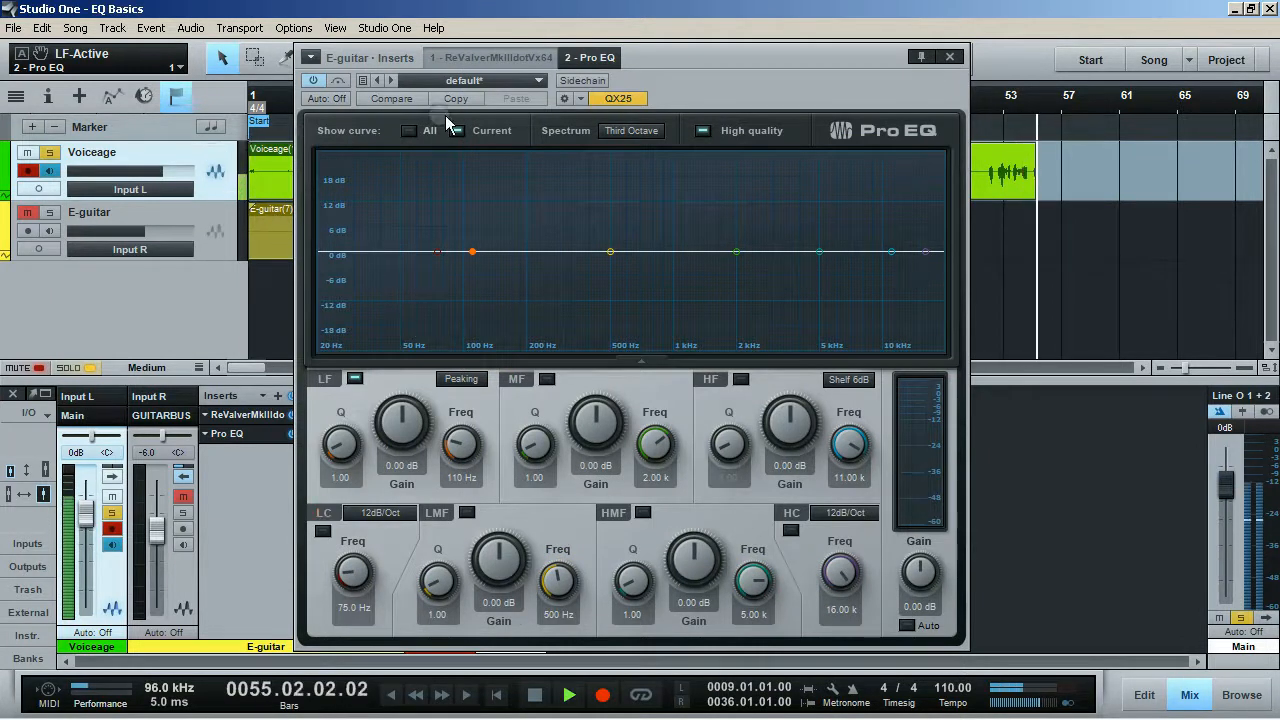
Step: Hide the Voiceage track from the arrangement and adjust the Pro EQ window's position slightly
{"action": "right_click", "coordinate": [208, 162]}
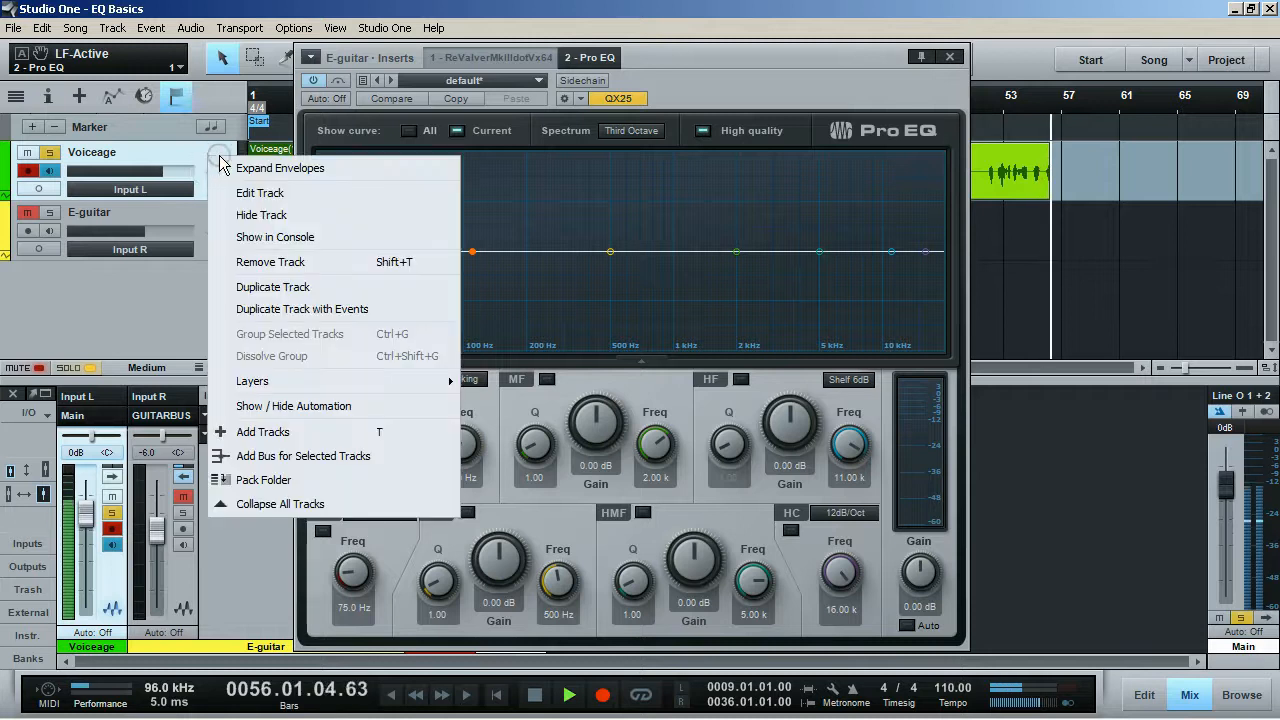
{"action": "left_click", "coordinate": [259, 216]}
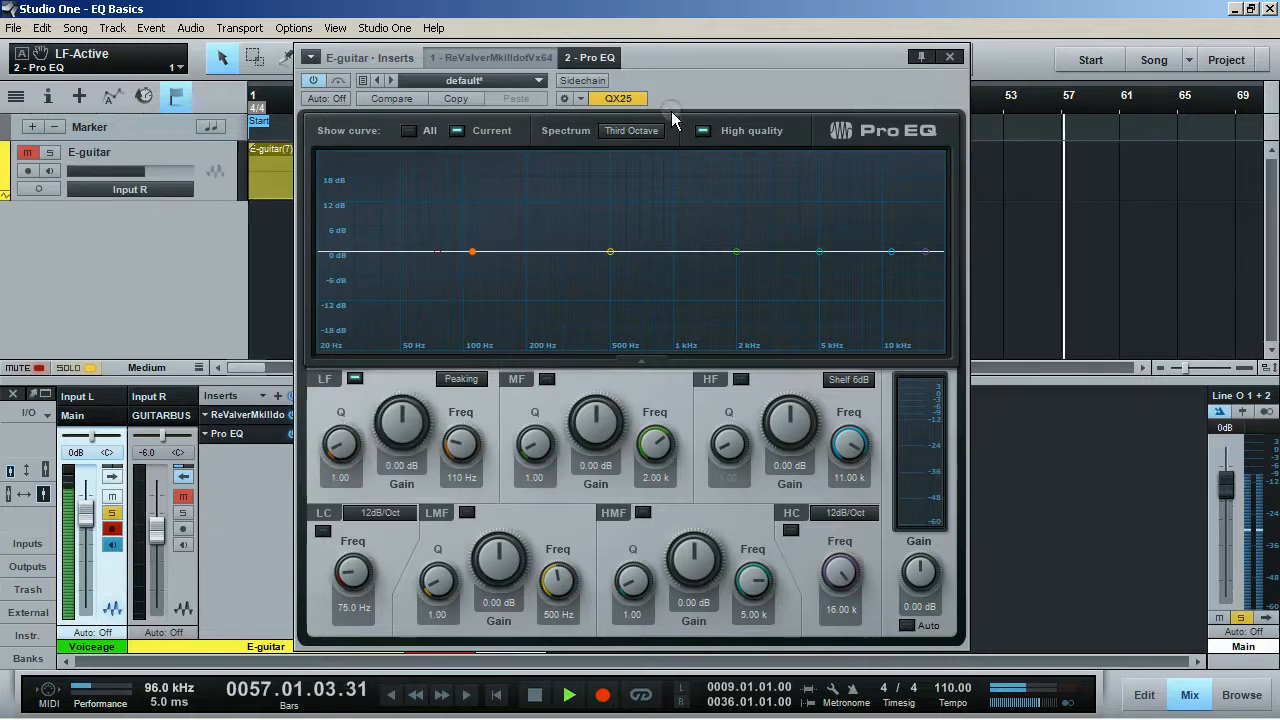
{"action": "left_click_drag", "start_coordinate": [745, 75], "coordinate": [749, 69]}
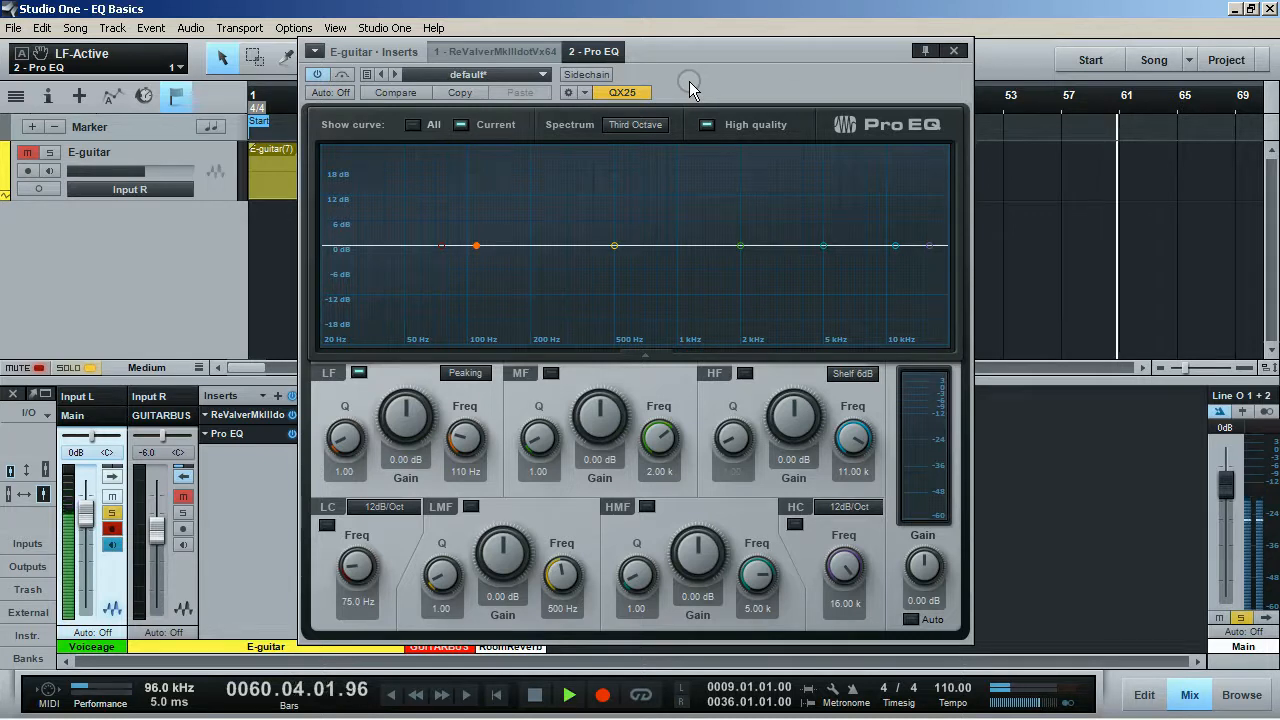
Step: Turn the Pro EQ's low cut filter on to show its curve at 75.0 Hz, and turn it off again
{"action": "left_click", "coordinate": [327, 526]}
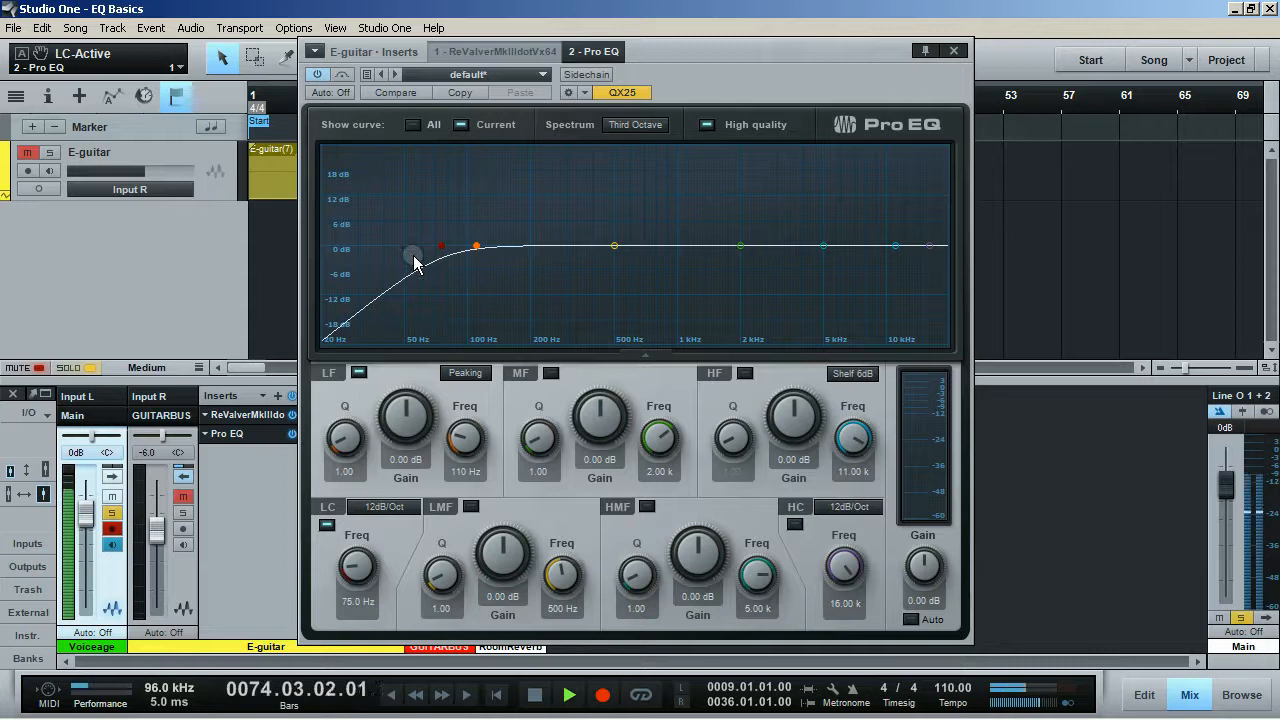
{"action": "left_click", "coordinate": [331, 509]}
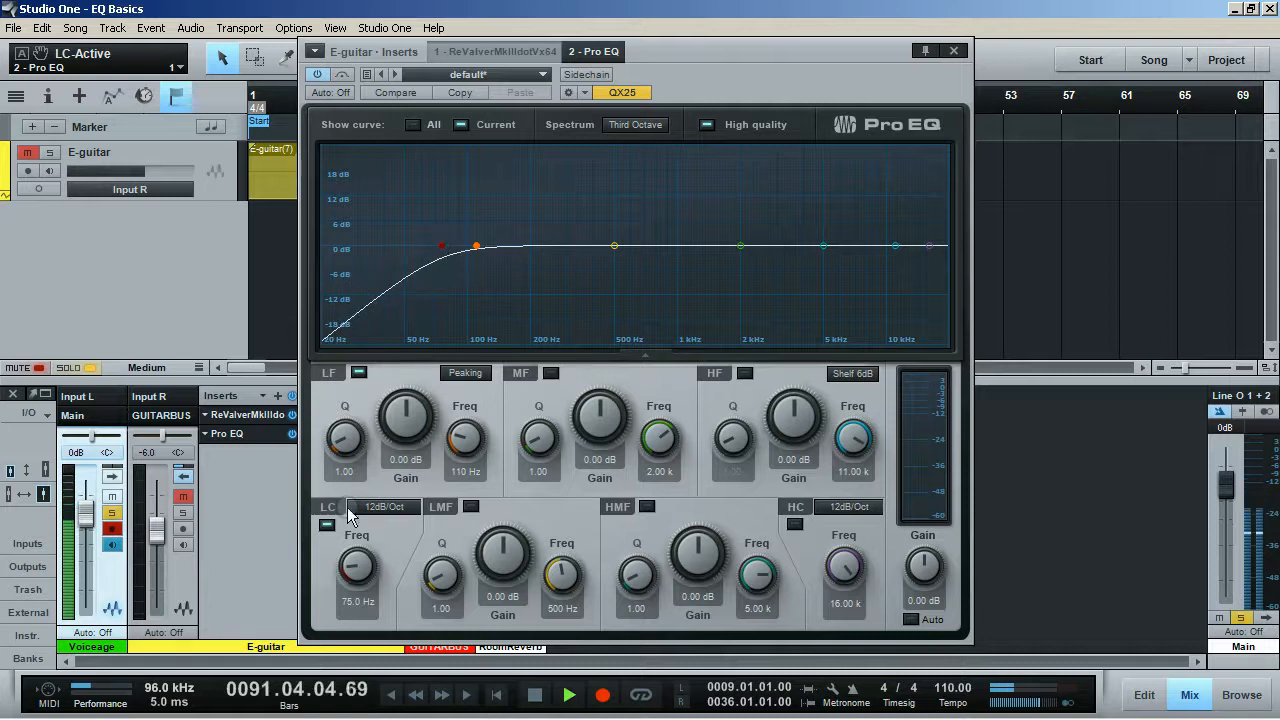
{"action": "left_click", "coordinate": [328, 526]}
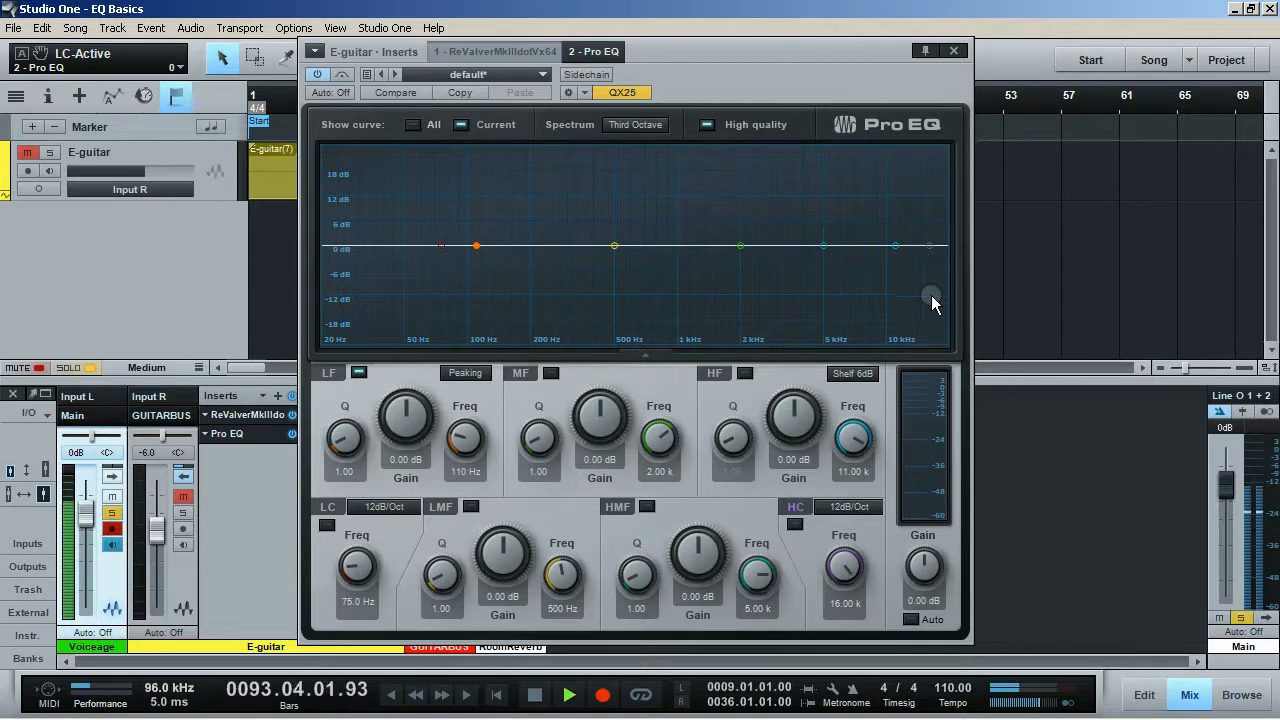
Step: Activate the Pro EQ's high cut filter and set its frequency to about 12.98 kHz
{"action": "left_click", "coordinate": [795, 525]}
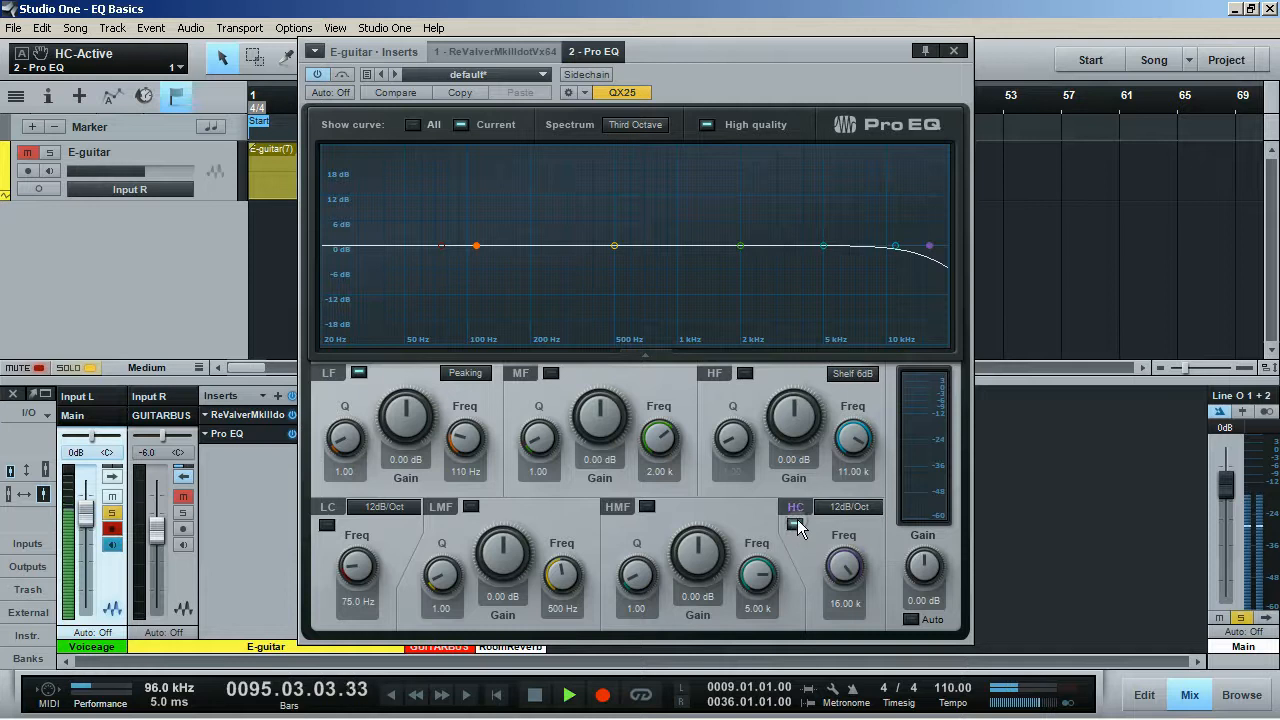
{"action": "left_click", "coordinate": [848, 570]}
{"action": "left_click_drag", "start_coordinate": [847, 568], "coordinate": [845, 584]}
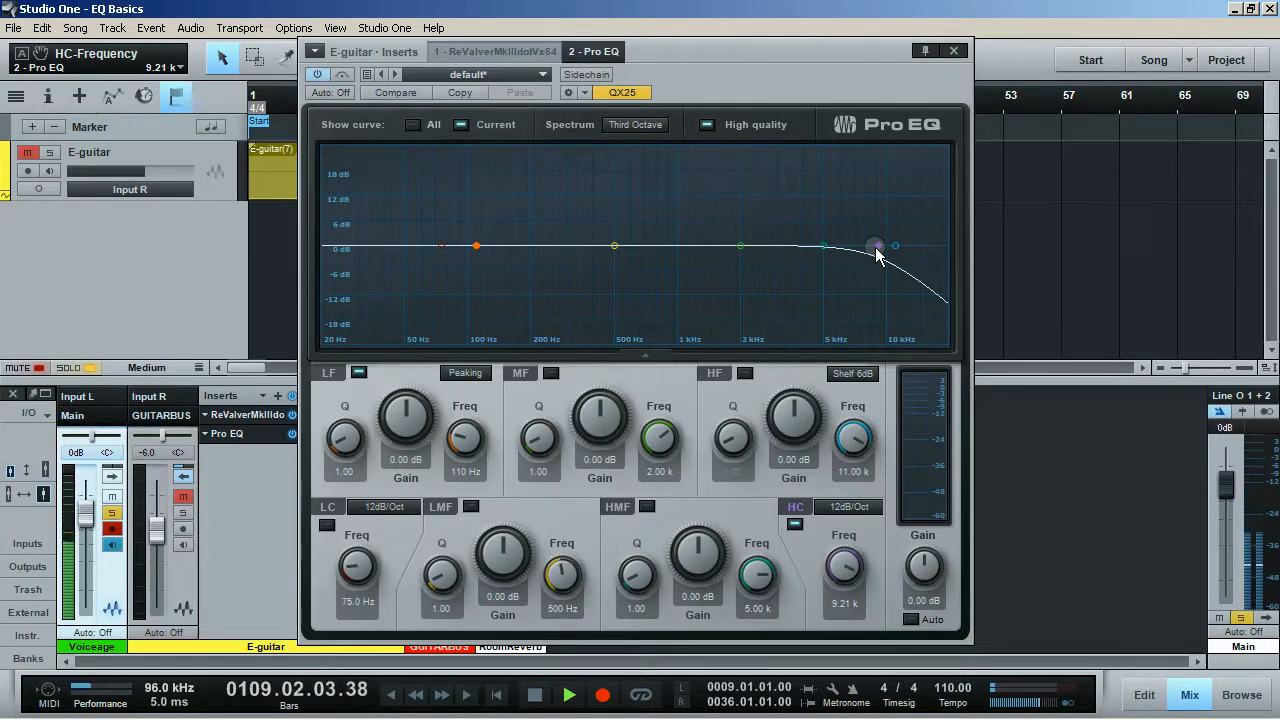
{"action": "left_click_drag", "start_coordinate": [877, 255], "coordinate": [920, 257]}
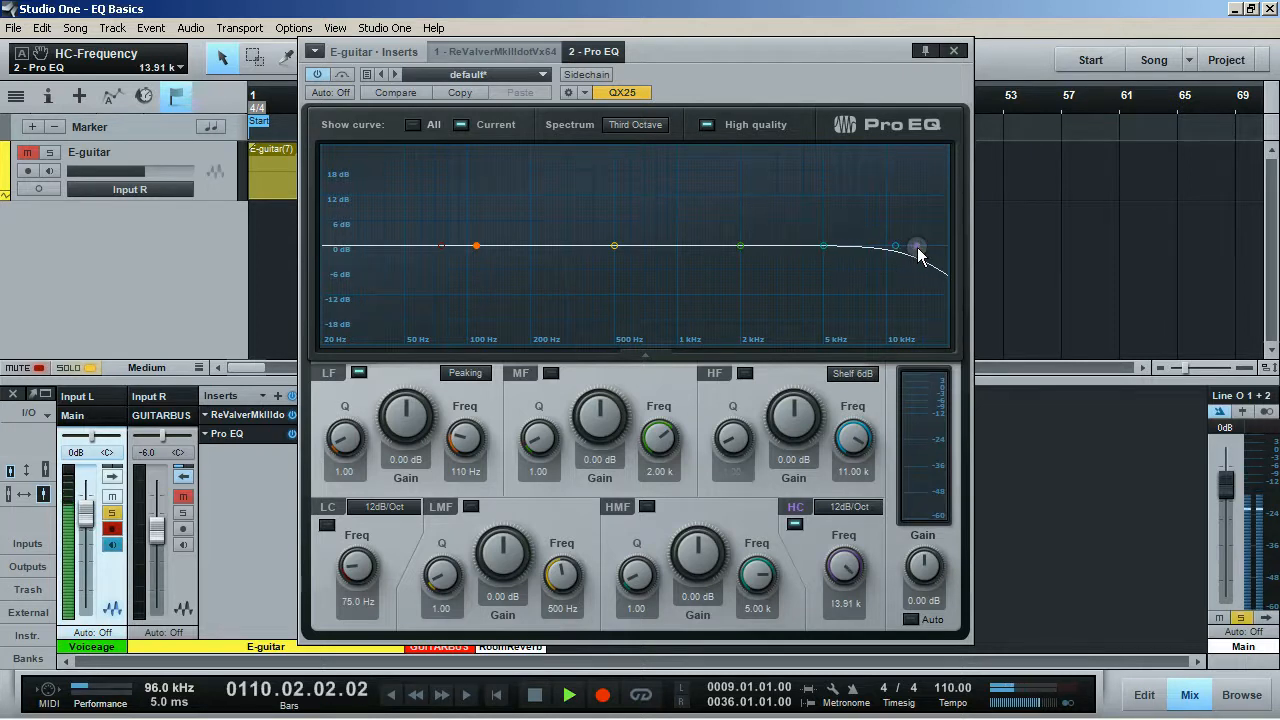
{"action": "mouse_move", "coordinate": [846, 560]}
{"action": "left_mouse_down"}
{"action": "mouse_move", "coordinate": [845, 608]}
{"action": "mouse_move", "coordinate": [847, 565]}
{"action": "left_mouse_up"}
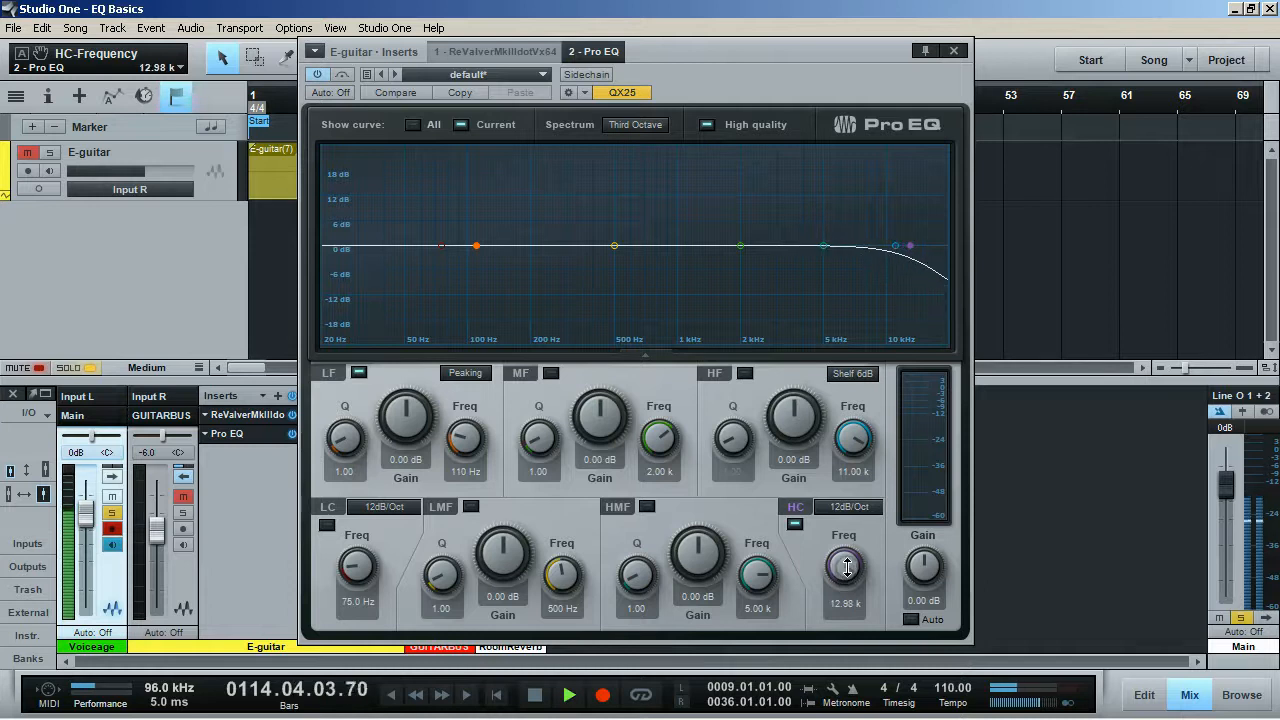
Step: Activate the Pro EQ's low cut filter and set its frequency to about 56.2 Hz
{"action": "left_click", "coordinate": [325, 523]}
{"action": "mouse_move", "coordinate": [358, 566]}
{"action": "left_mouse_down"}
{"action": "mouse_move", "coordinate": [360, 590]}
{"action": "mouse_move", "coordinate": [359, 566]}
{"action": "left_mouse_up"}
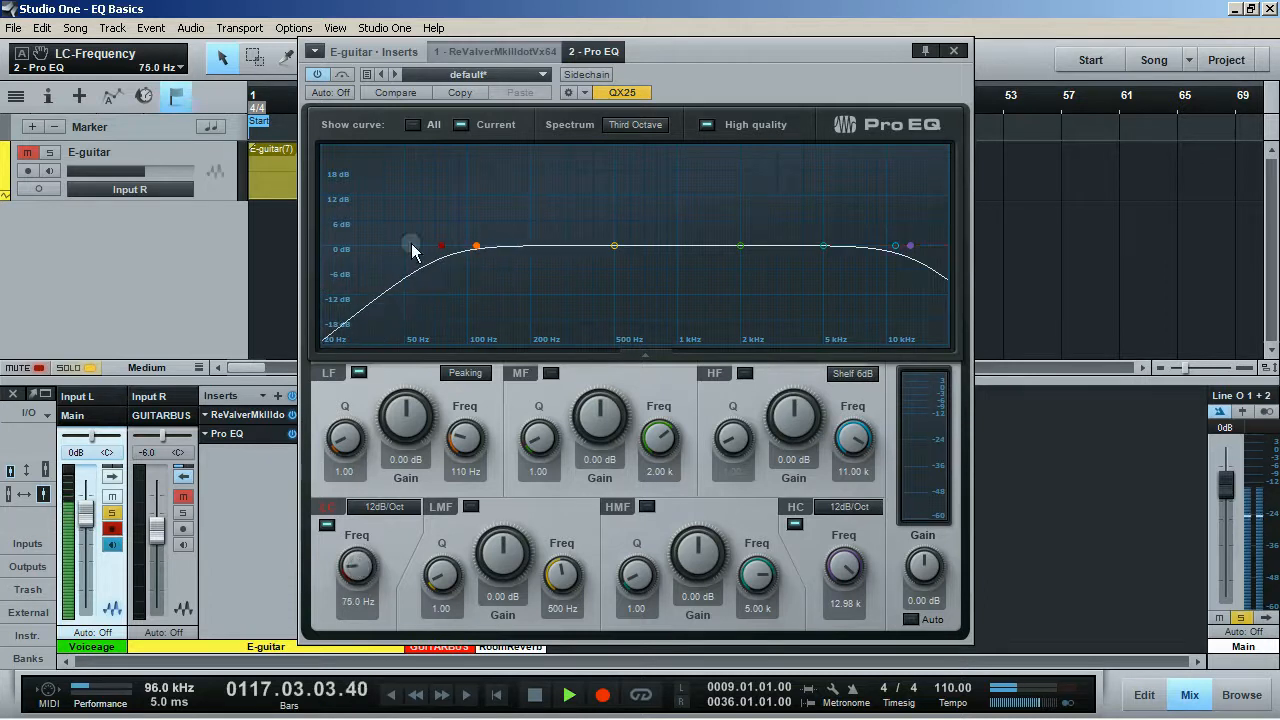
{"action": "left_click_drag", "start_coordinate": [441, 246], "coordinate": [416, 253]}
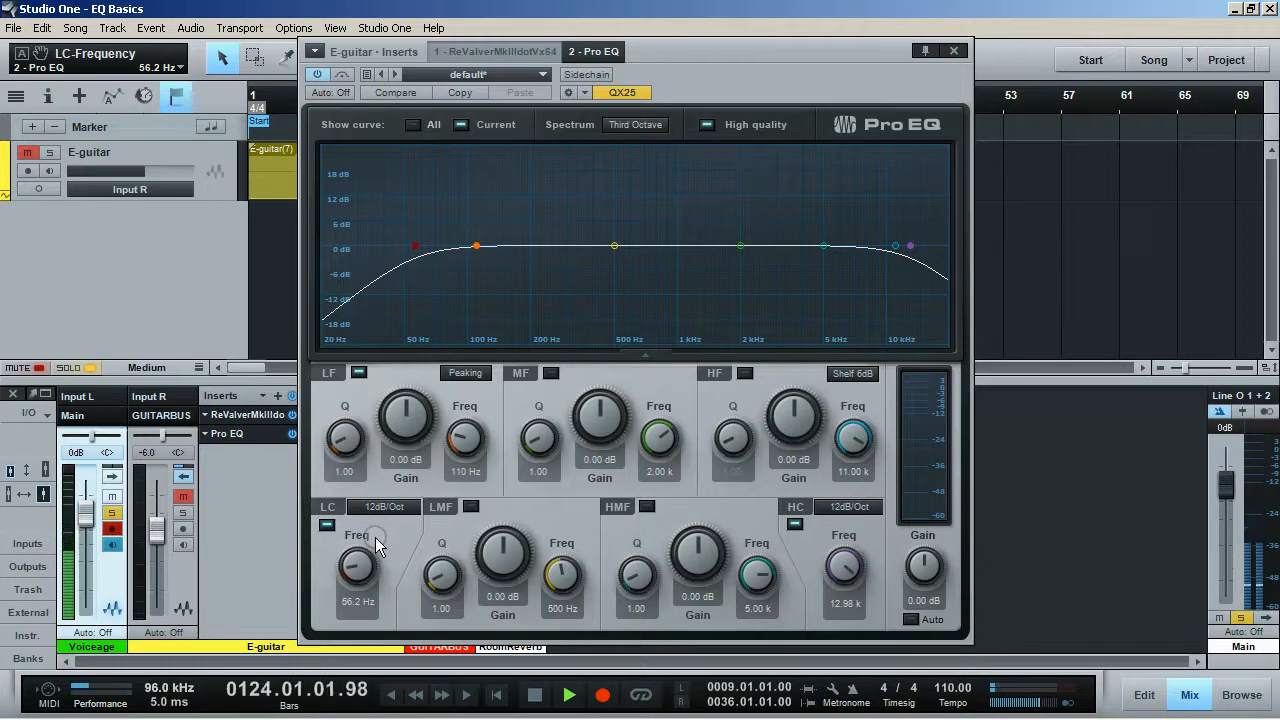
Step: Try slopes of 6dB/Oct and 12dB/Oct on the low cut filter and set it to 24dB/Oct
{"action": "left_click", "coordinate": [389, 507]}
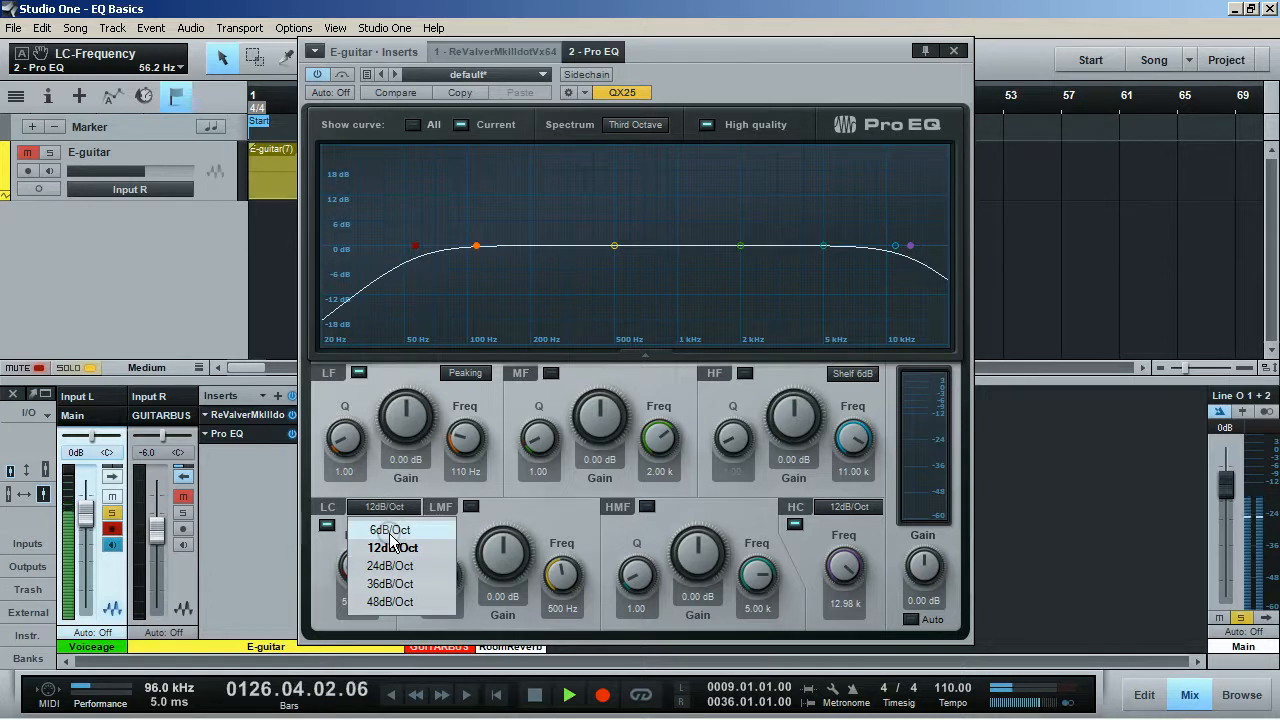
{"action": "left_click", "coordinate": [389, 529]}
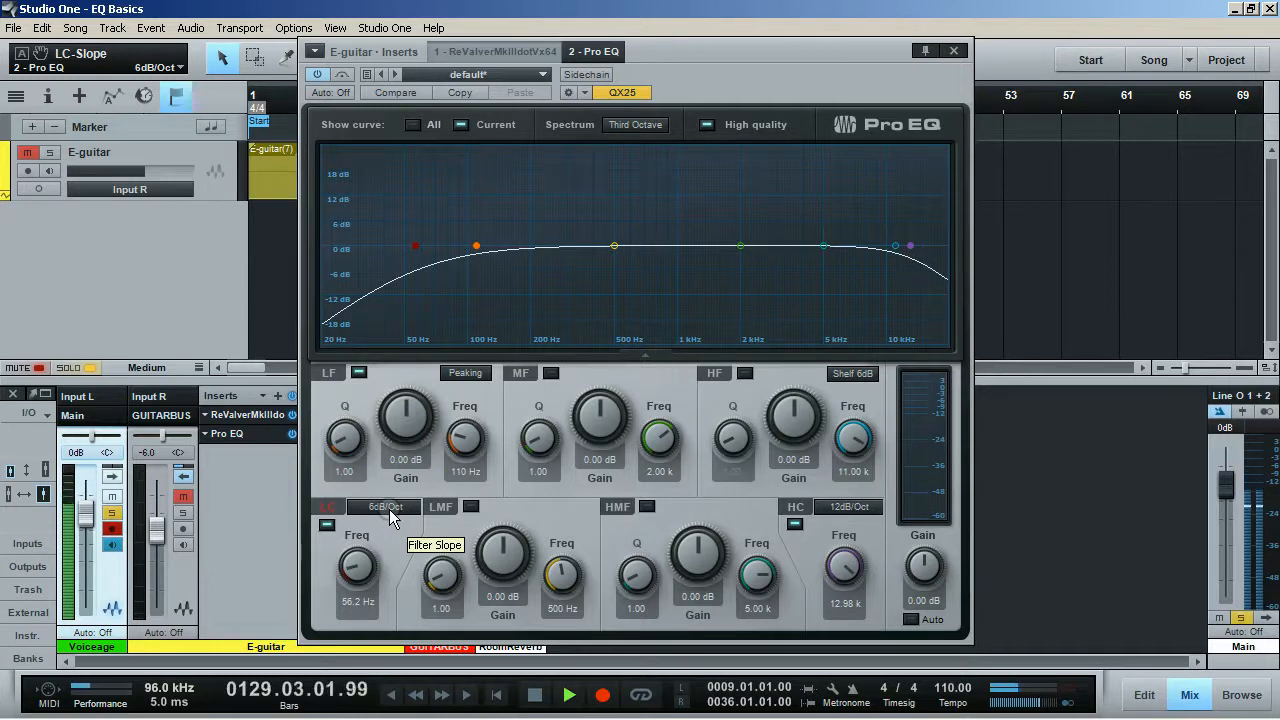
{"action": "left_click", "coordinate": [389, 510]}
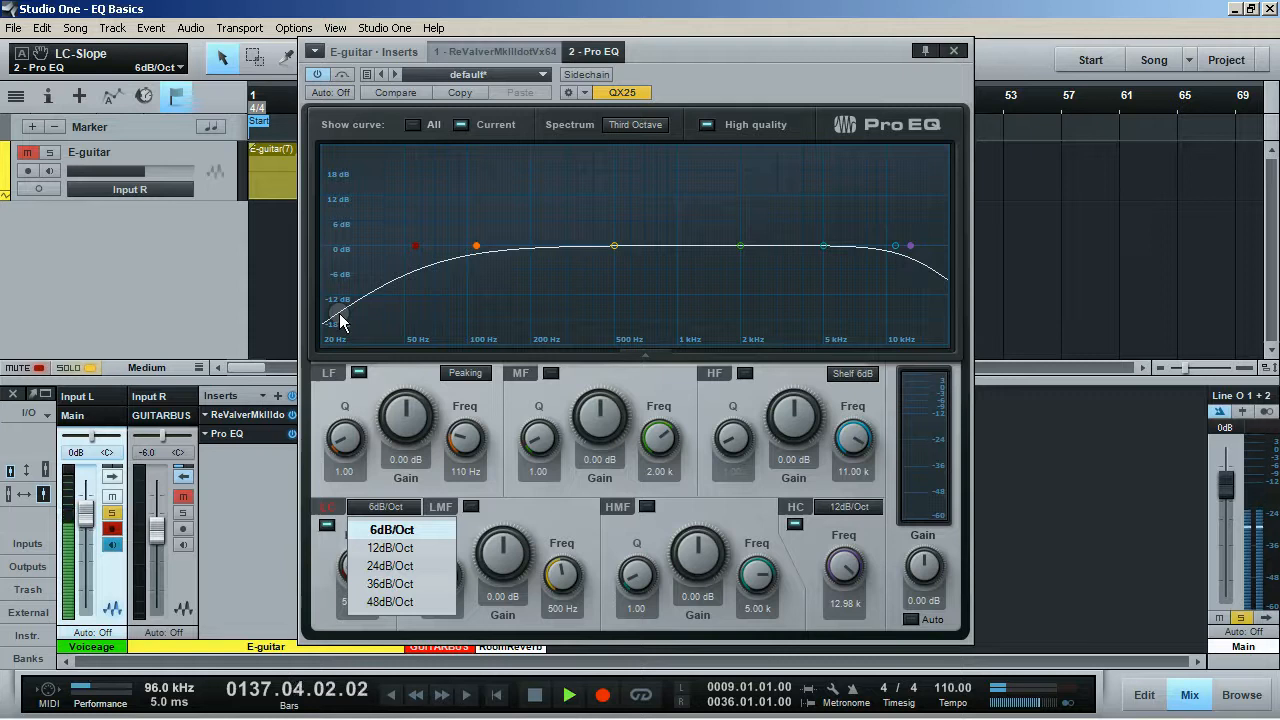
{"action": "left_click", "coordinate": [340, 327]}
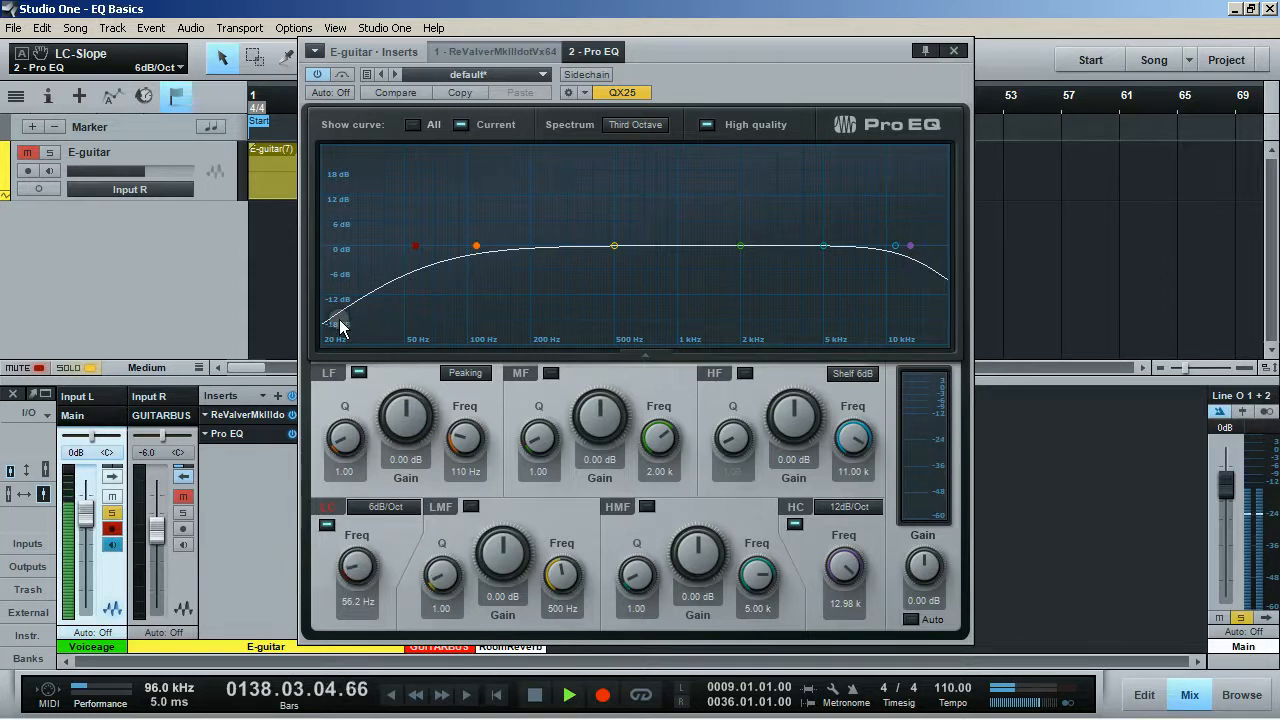
{"action": "left_click", "coordinate": [381, 508]}
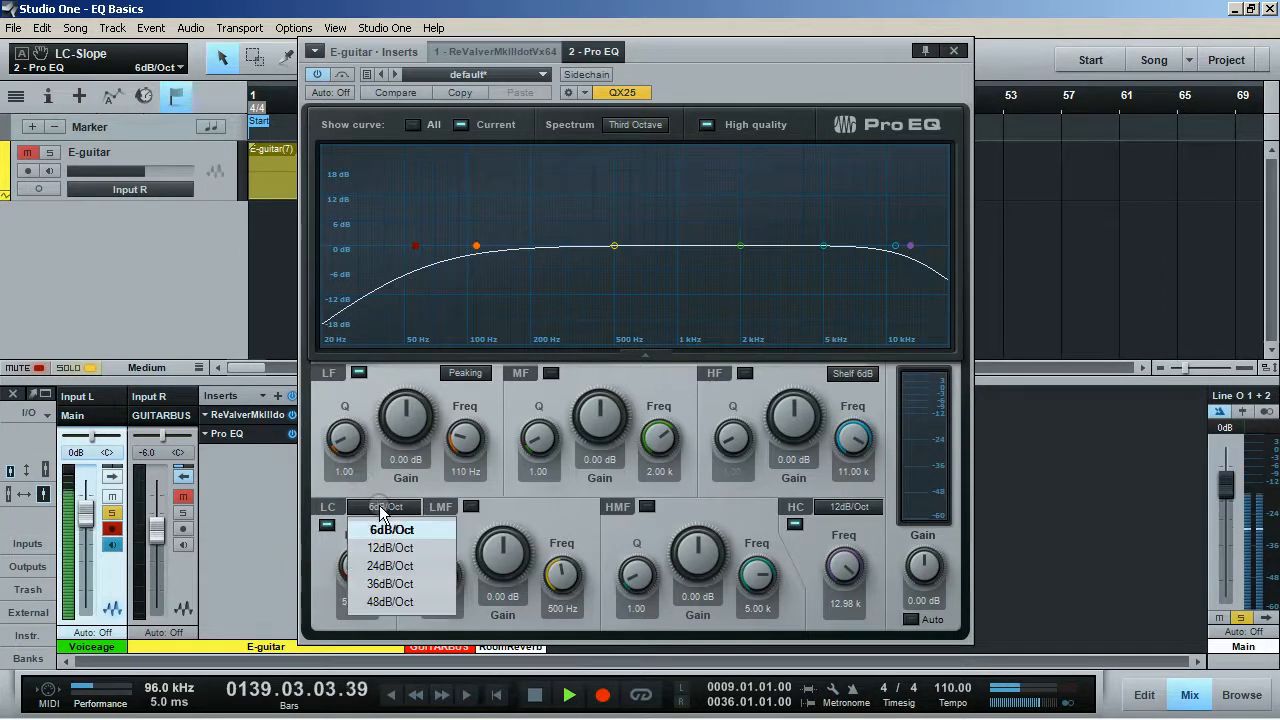
{"action": "left_click", "coordinate": [384, 547]}
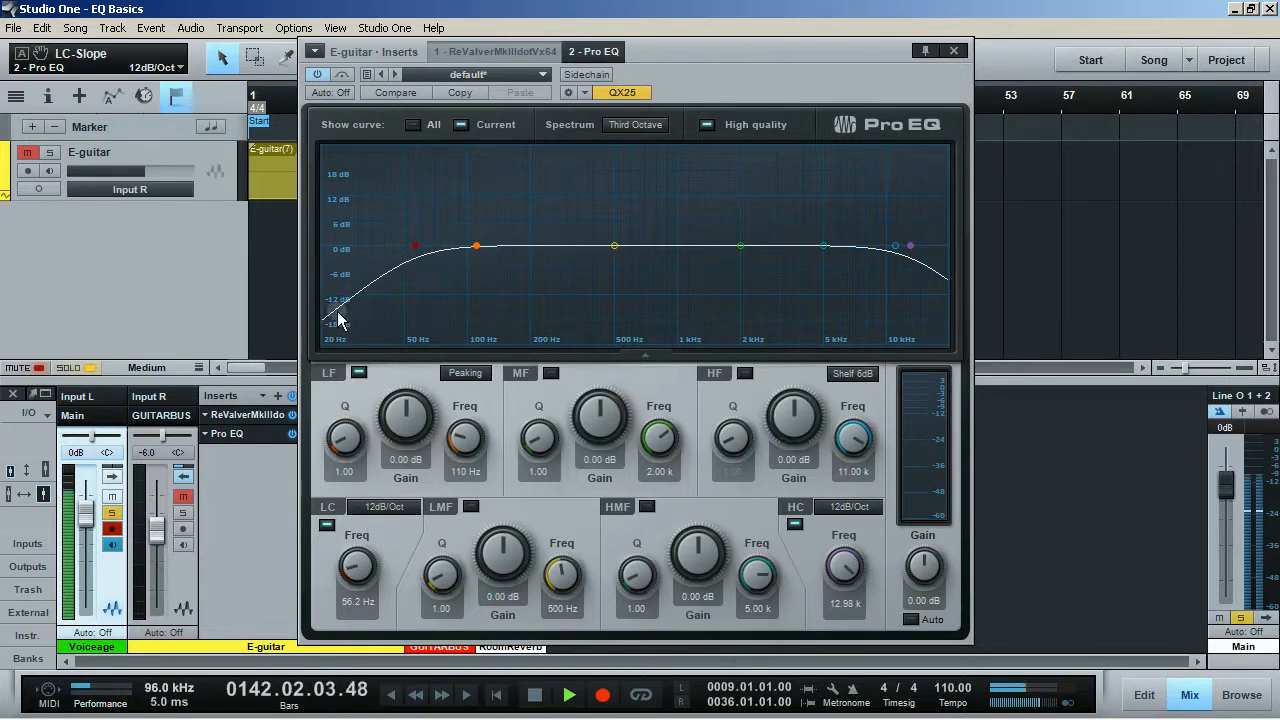
{"action": "left_click", "coordinate": [384, 507]}
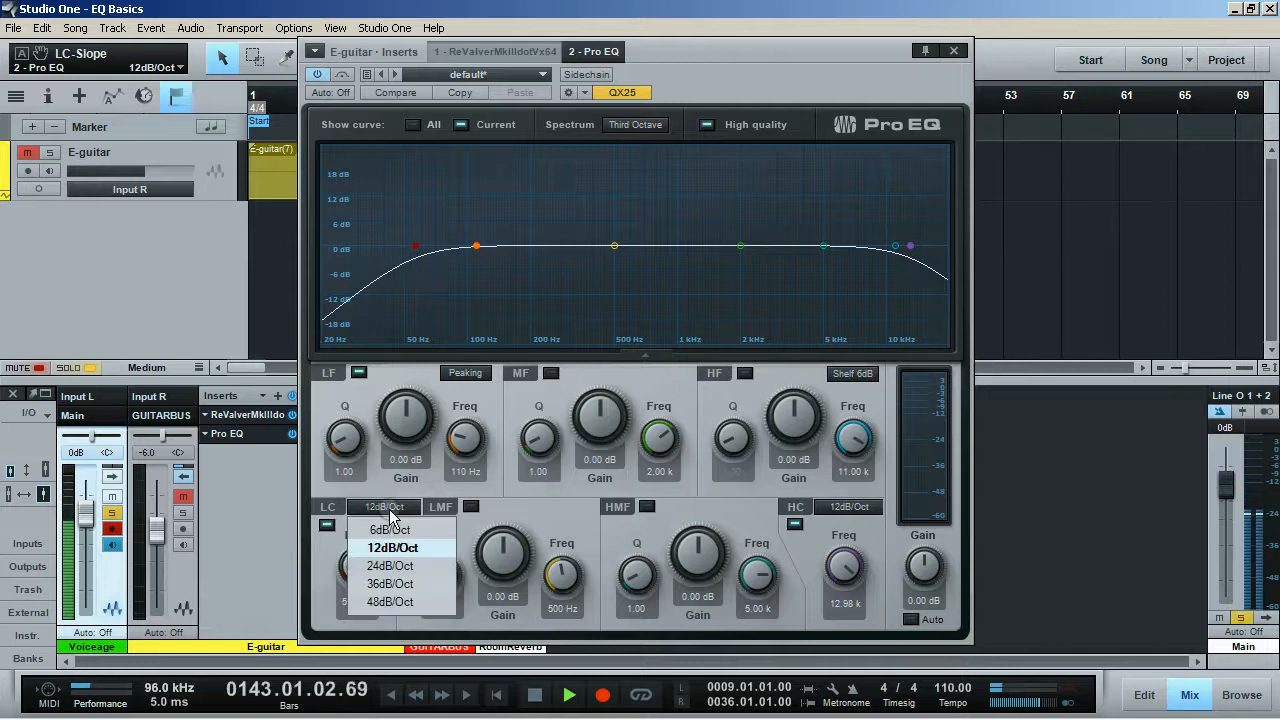
{"action": "left_click", "coordinate": [388, 567]}
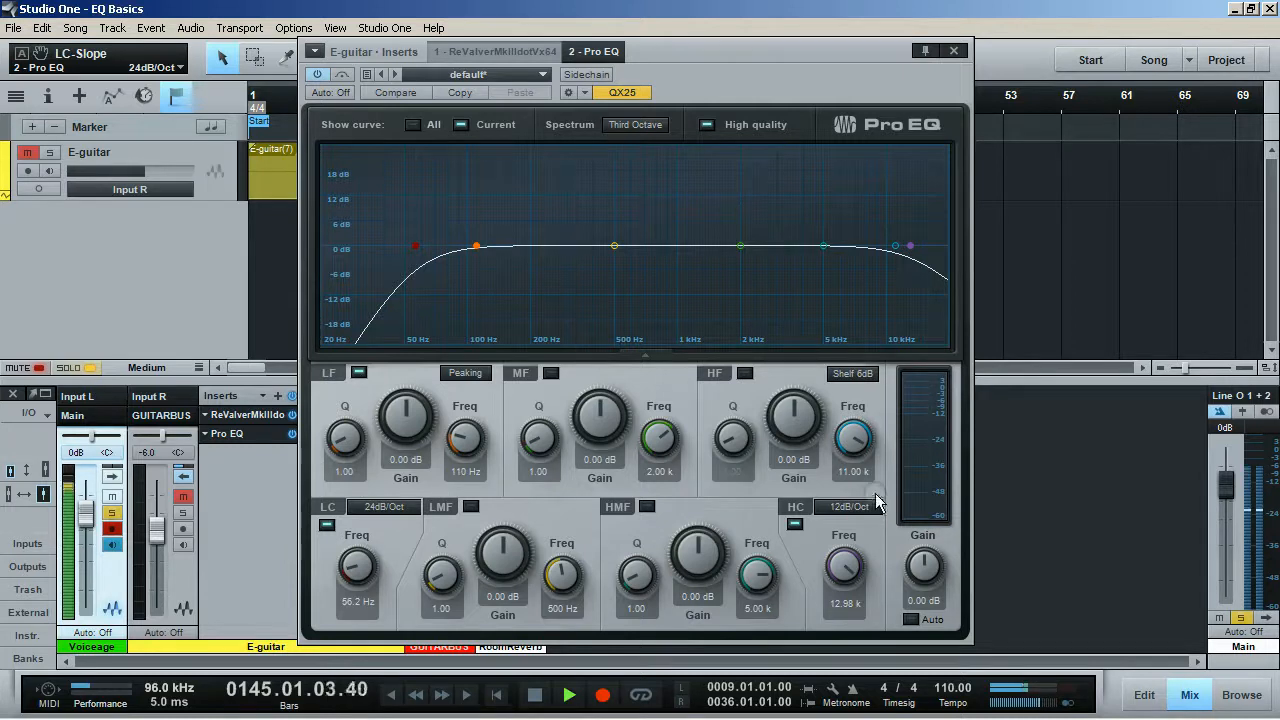
Step: Try slopes of 6dB/Oct and 12dB/Oct on the high cut filter and set it to 24dB/Oct
{"action": "left_click", "coordinate": [843, 517]}
{"action": "left_click", "coordinate": [848, 528]}
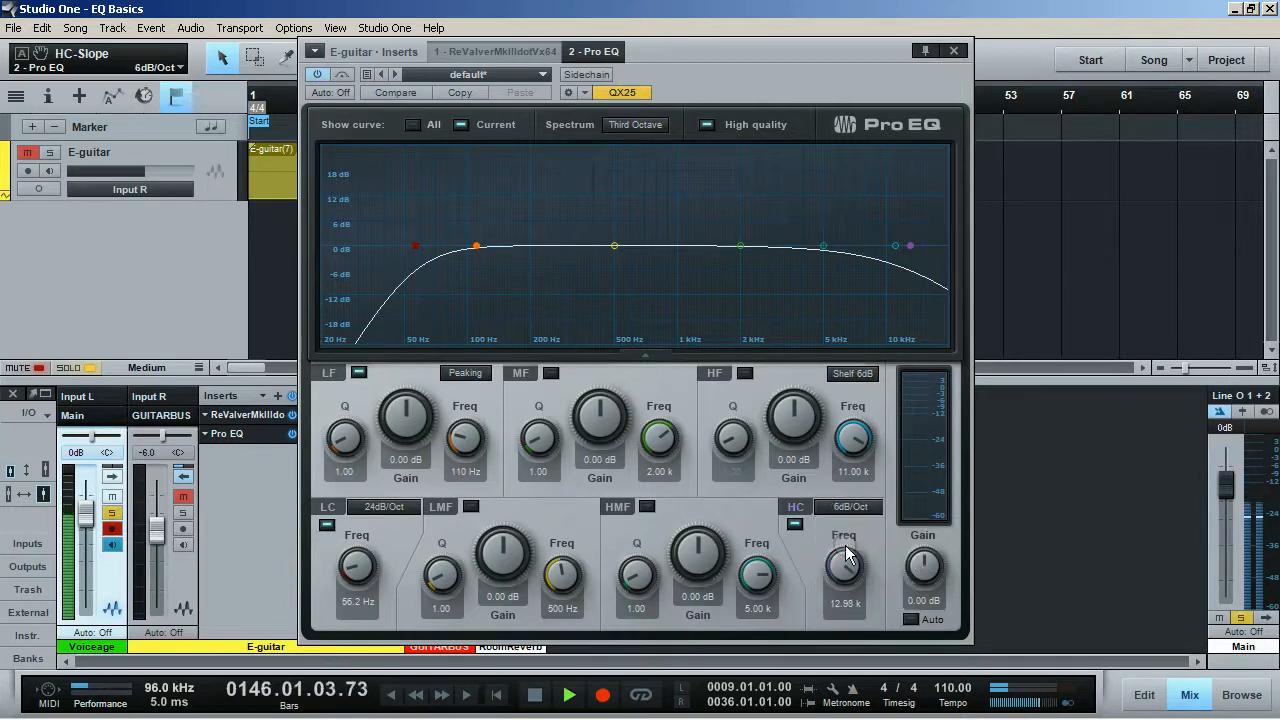
{"action": "left_click", "coordinate": [845, 508]}
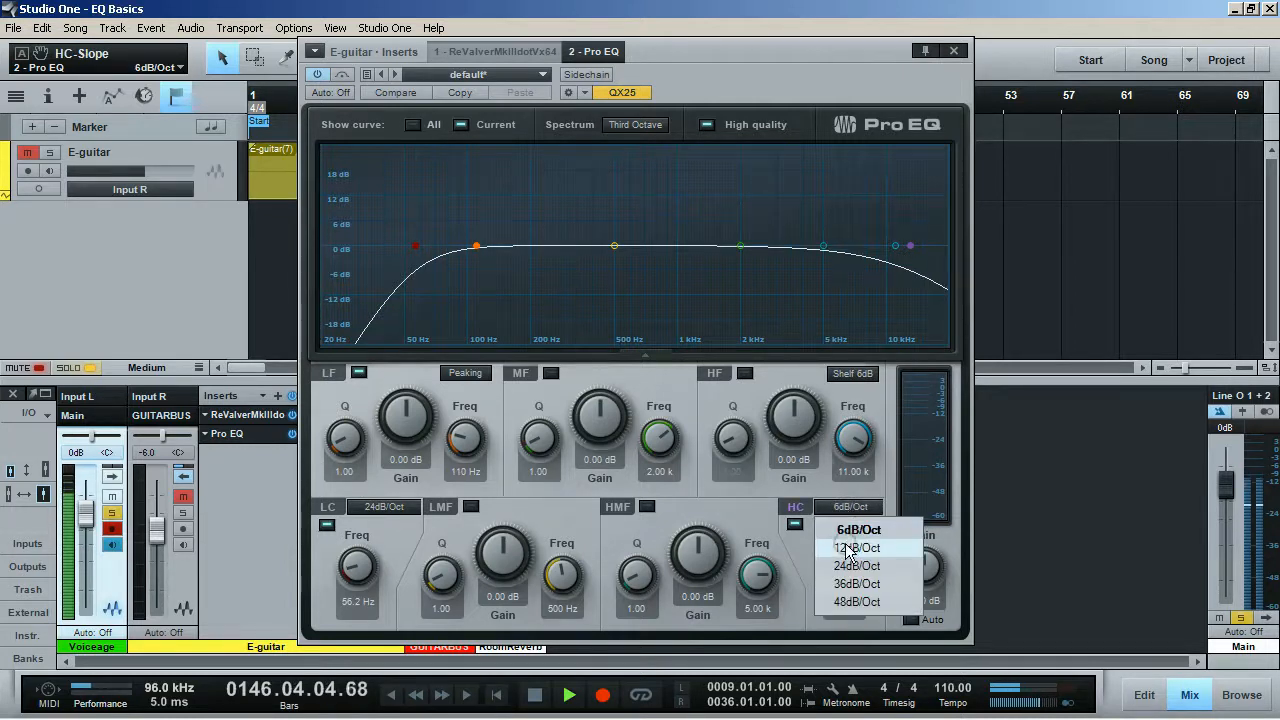
{"action": "left_click", "coordinate": [848, 549]}
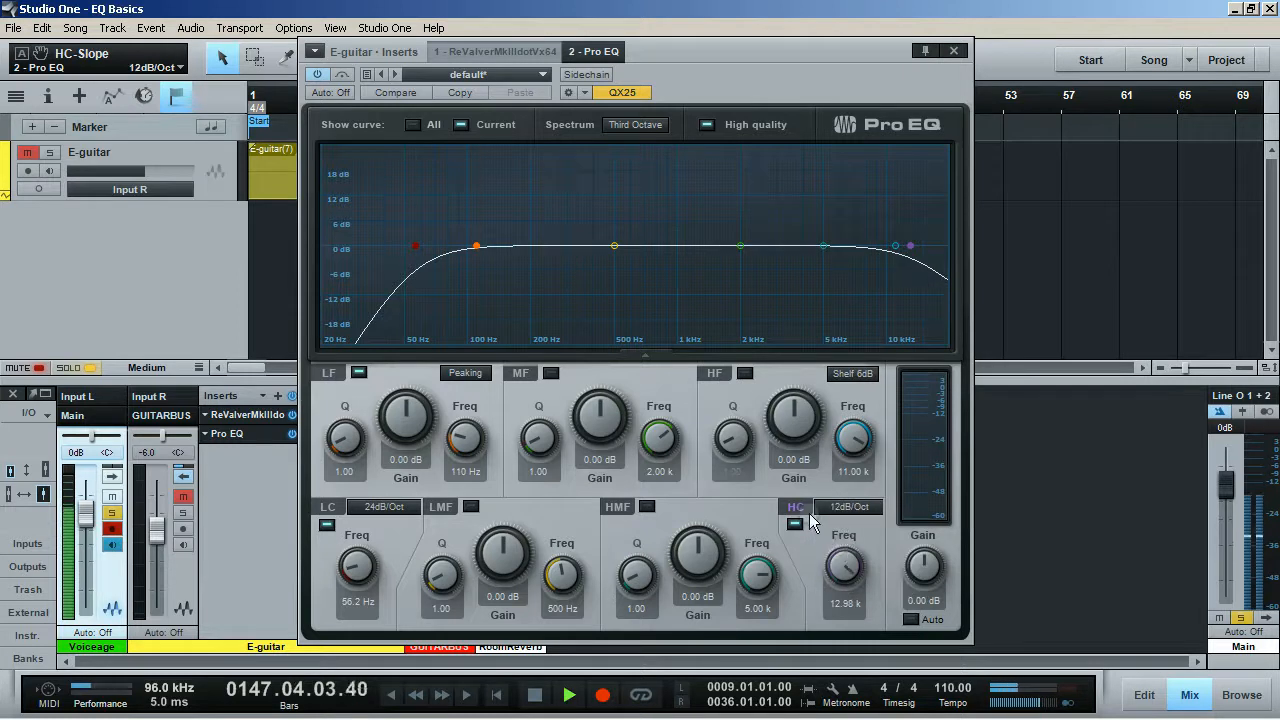
{"action": "left_click", "coordinate": [848, 508]}
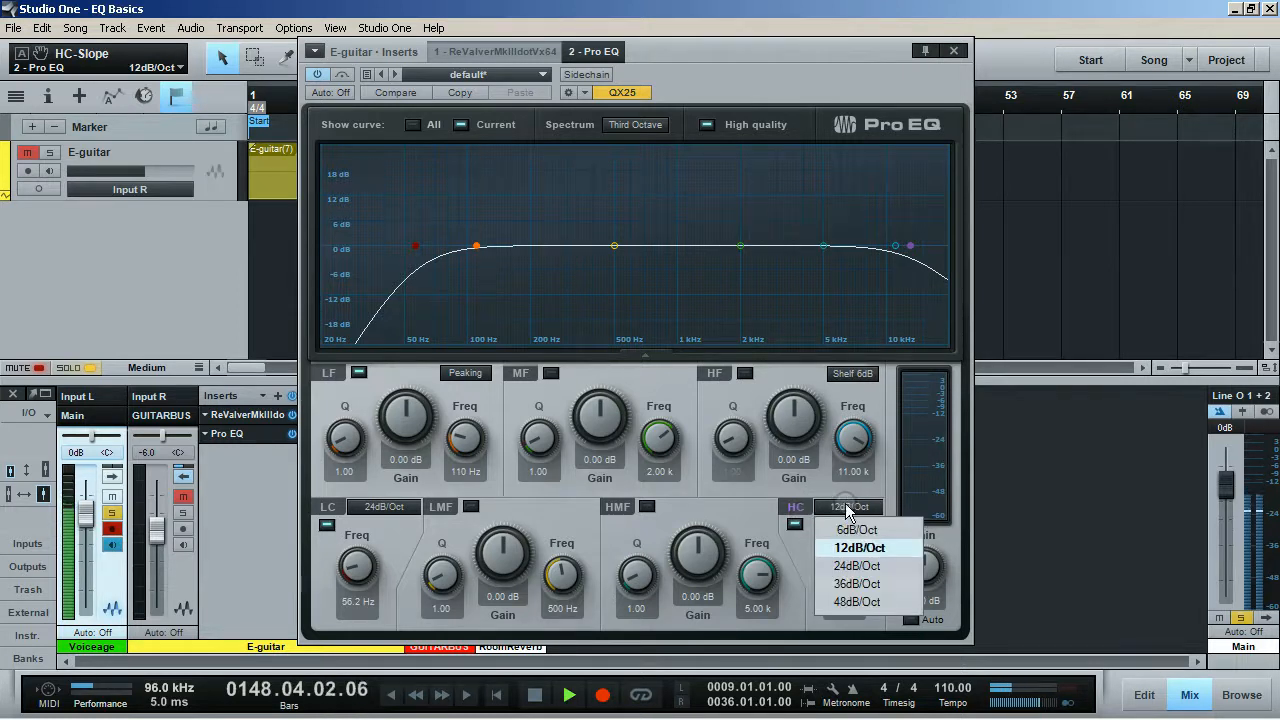
{"action": "left_click", "coordinate": [850, 510]}
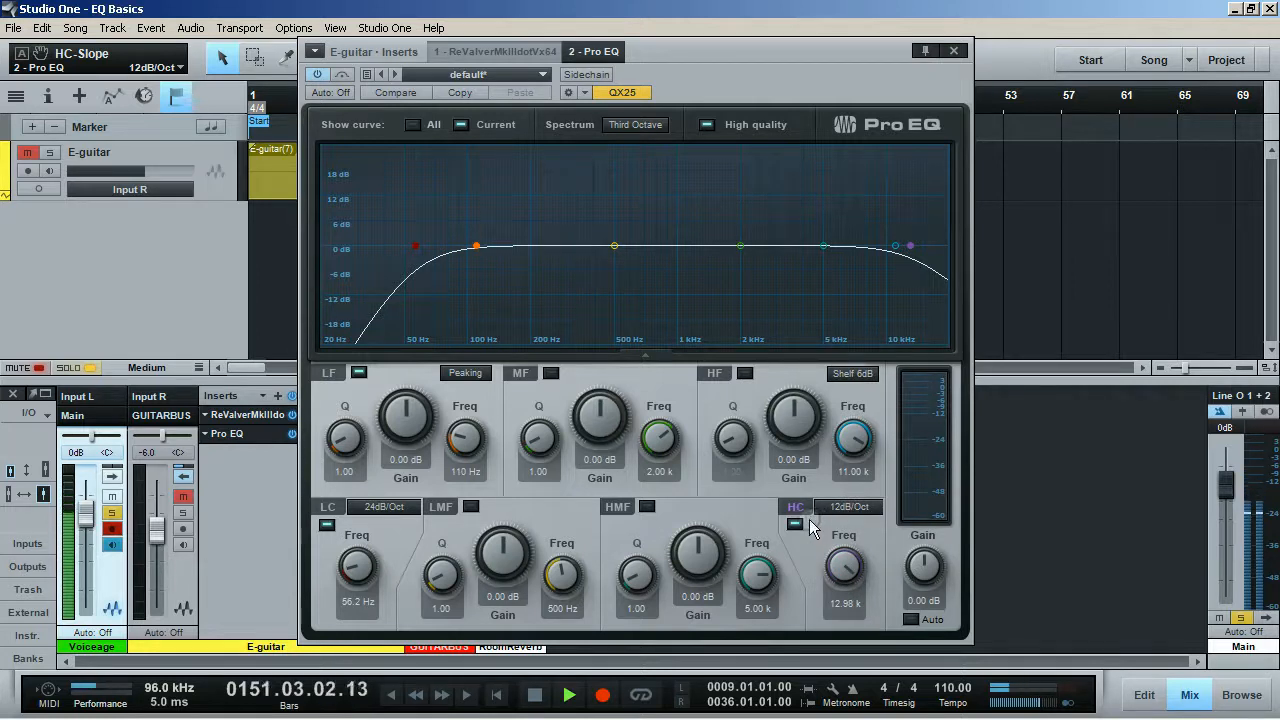
{"action": "left_click", "coordinate": [843, 510]}
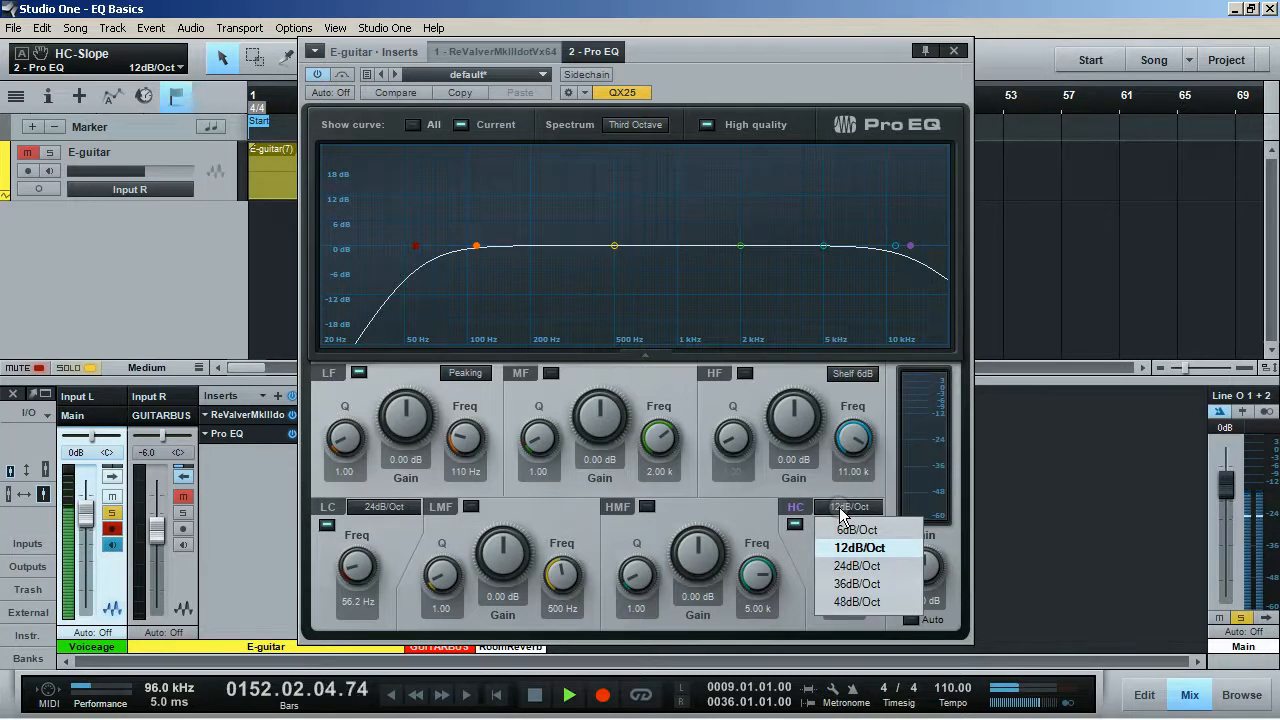
{"action": "left_click", "coordinate": [852, 565]}
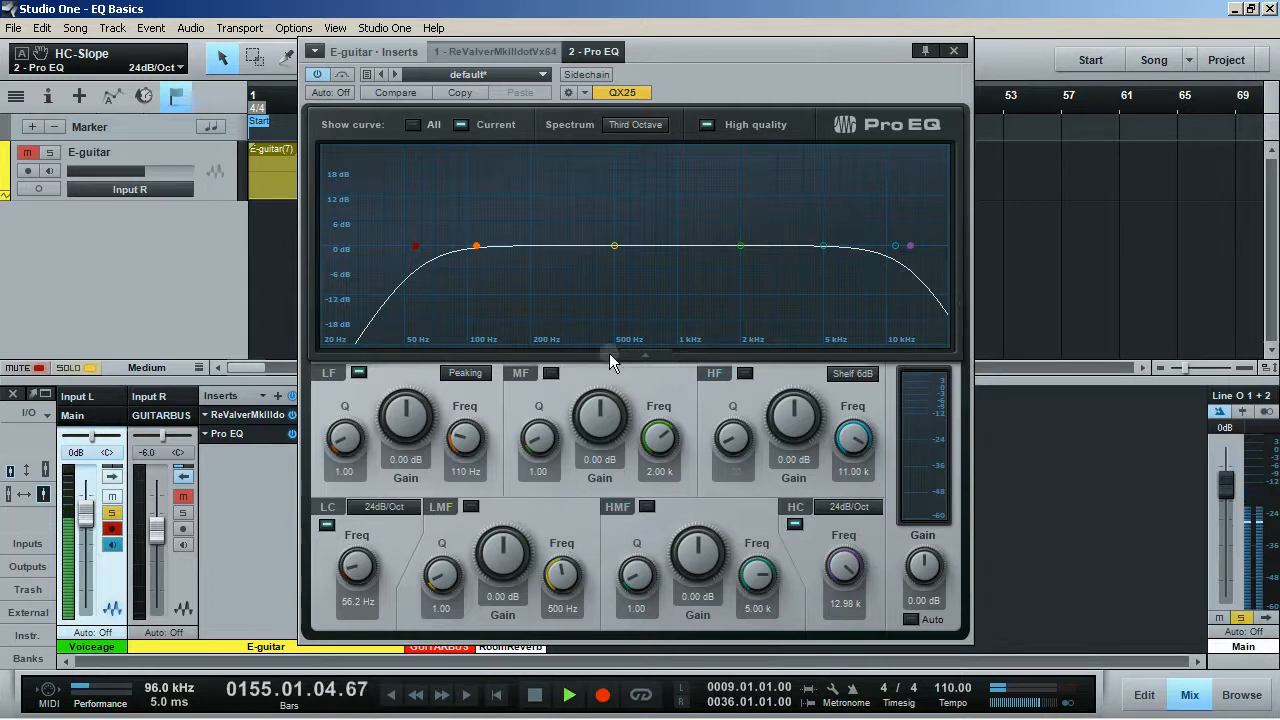
Step: Deactivate both the low cut and high cut filters in the Pro EQ
{"action": "left_click", "coordinate": [327, 521]}
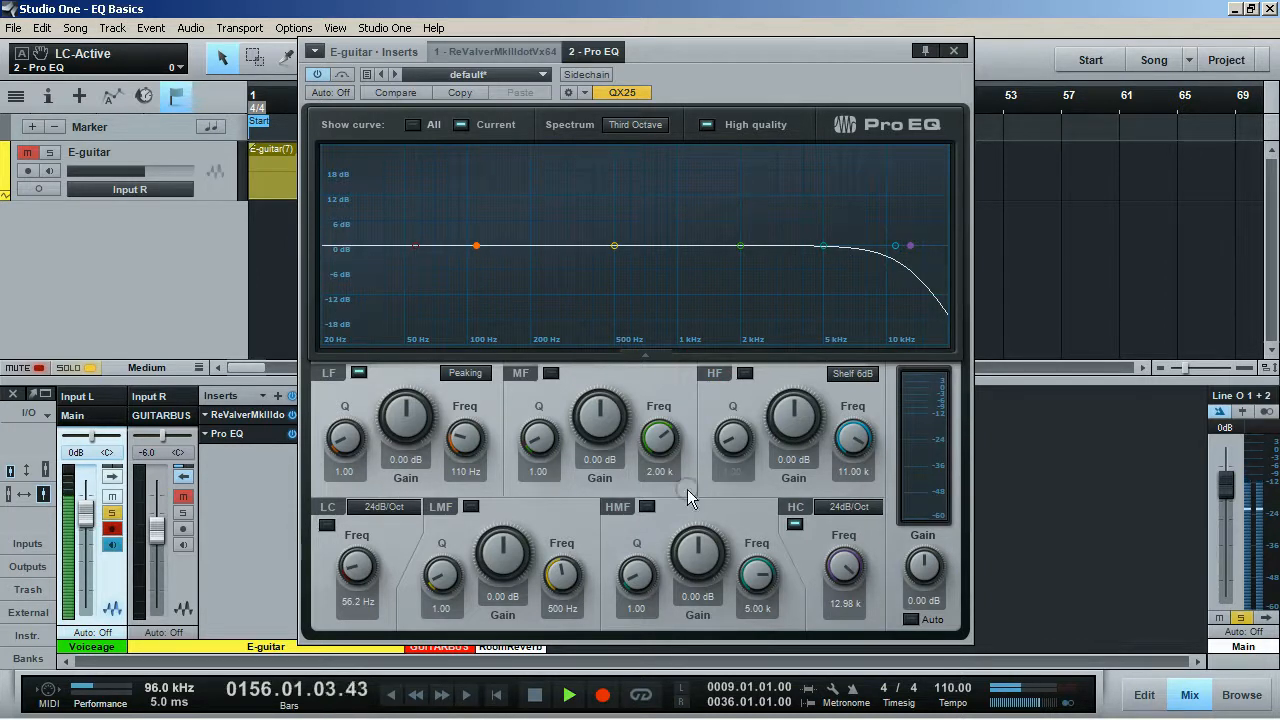
{"action": "left_click", "coordinate": [793, 526]}
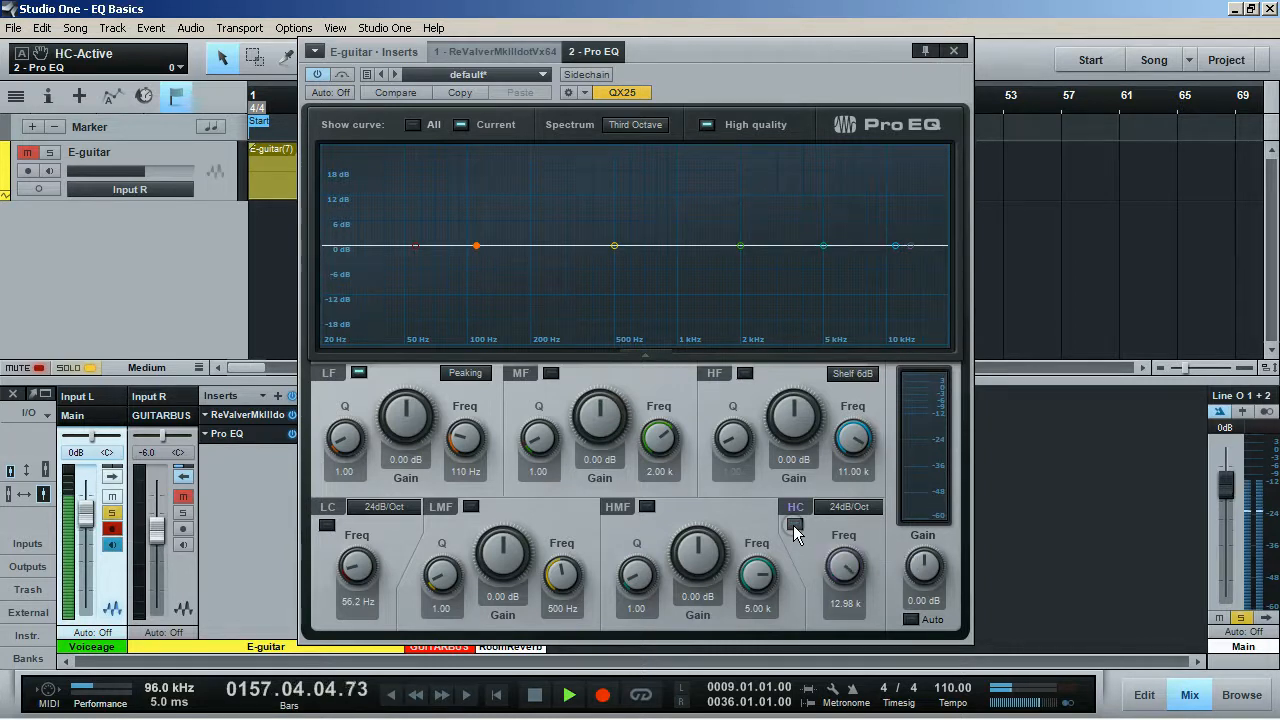